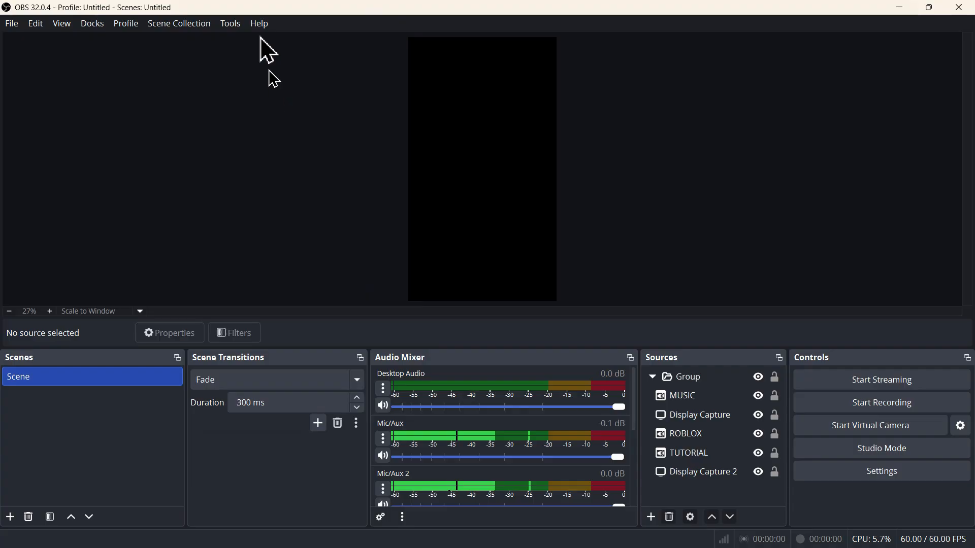
# Check whether an update is available for the program
pyautogui.click(259, 24)
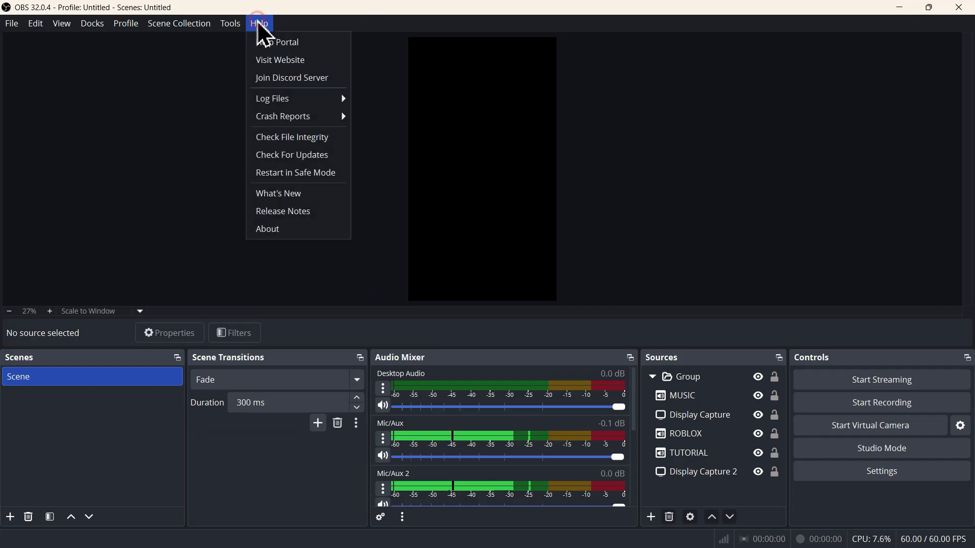
pyautogui.click(287, 156)
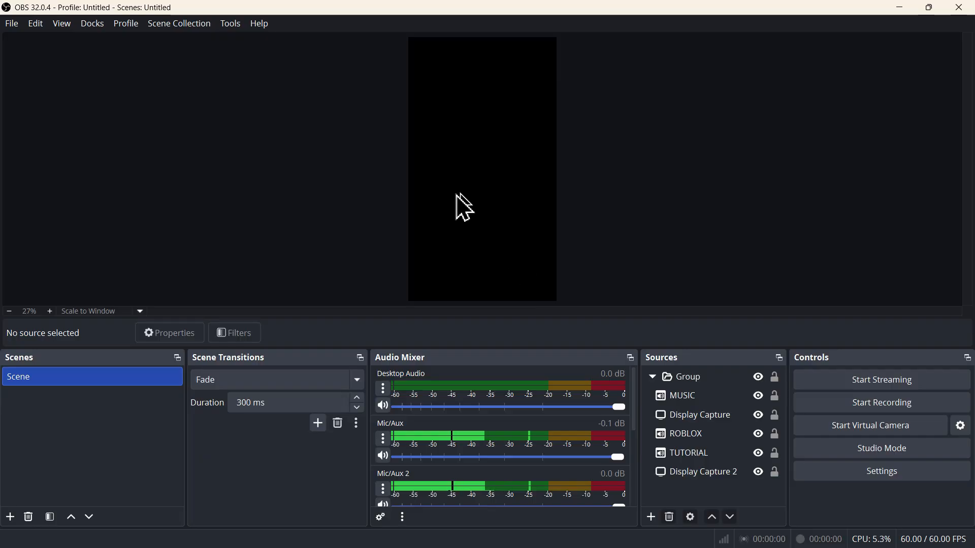
# In the audio settings, set Desktop Audio to Speakers / Headphones (Realtek Audio) and Mic/Auxiliary Audio to Microphone Array (Realtek Audio)
pyautogui.click(869, 471)
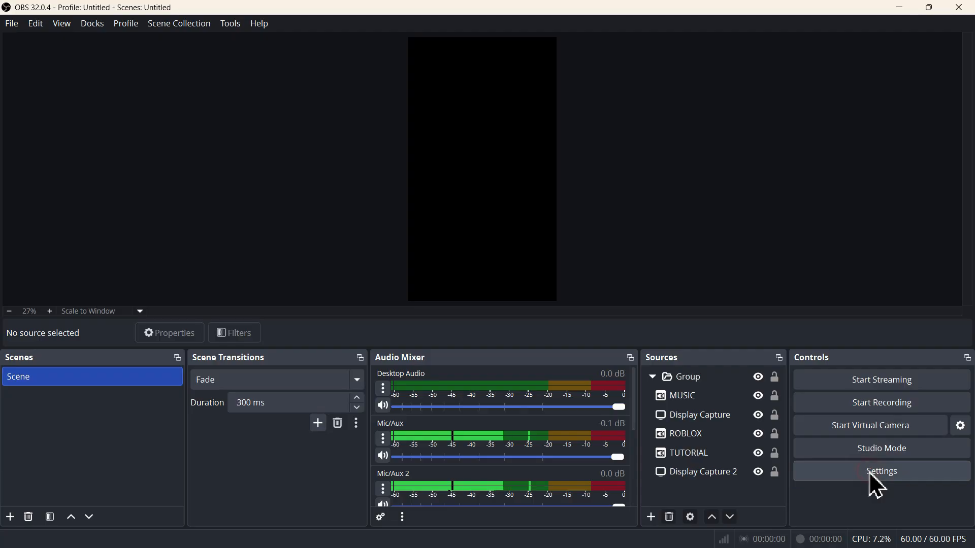
pyautogui.click(438, 172)
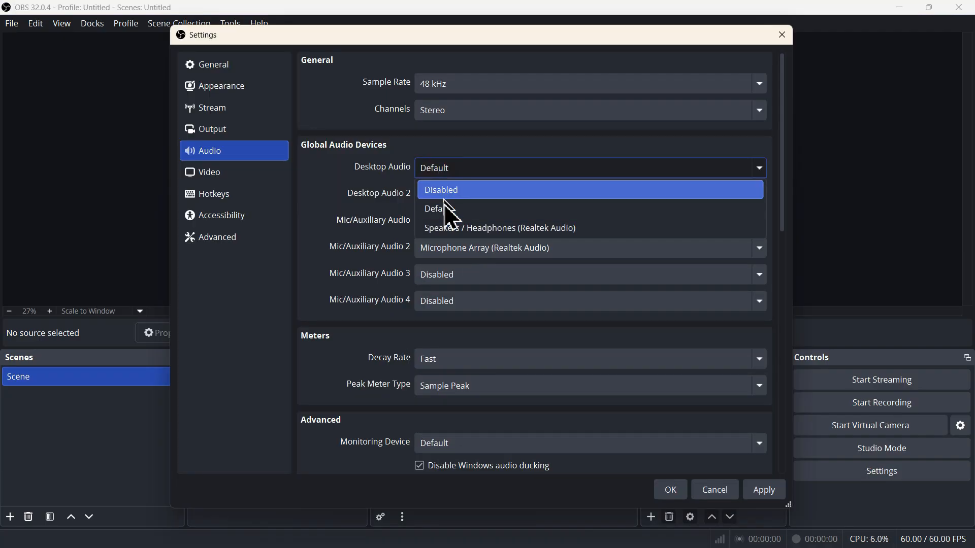
pyautogui.click(455, 236)
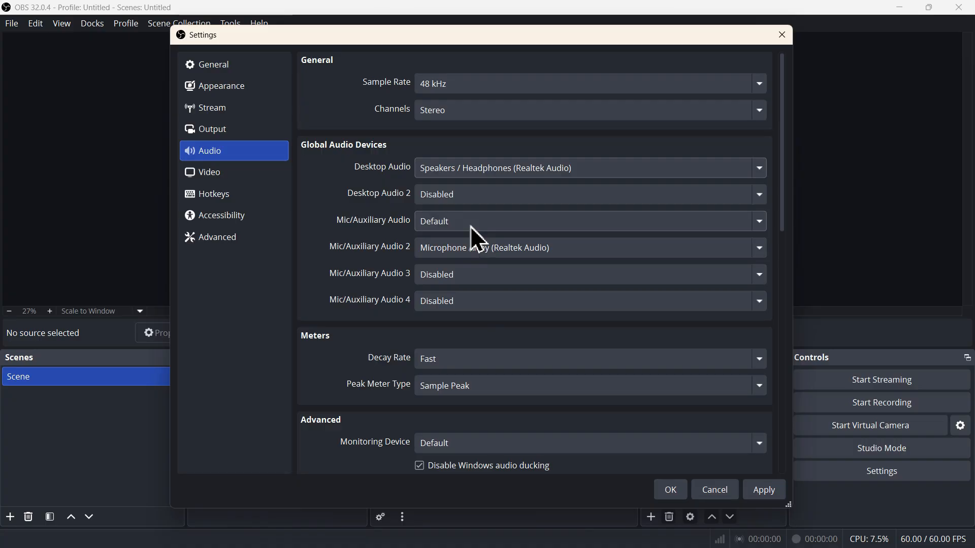
pyautogui.click(470, 226)
pyautogui.click(479, 281)
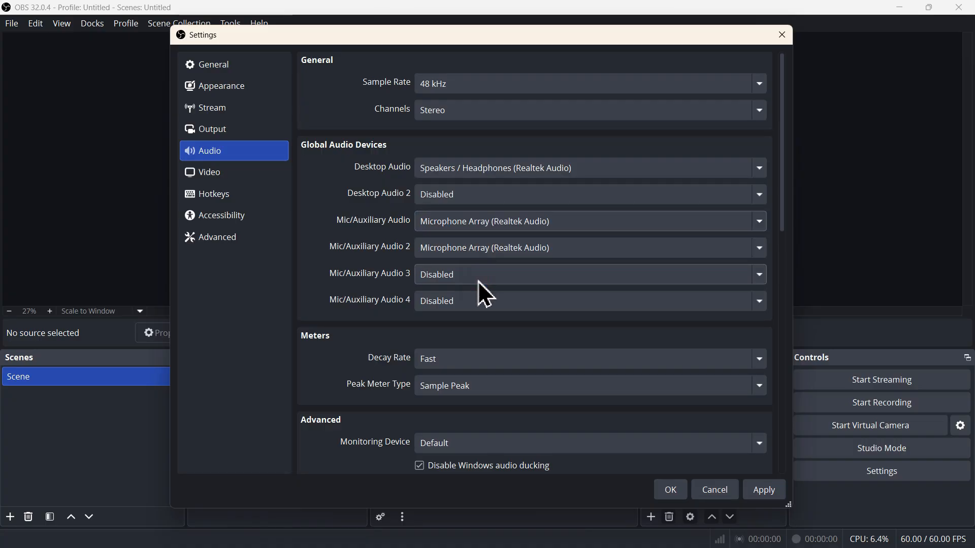
# In the output settings, choose audio track 2 for streaming, enable the Twitch VOD Track, and apply the changes
pyautogui.click(248, 131)
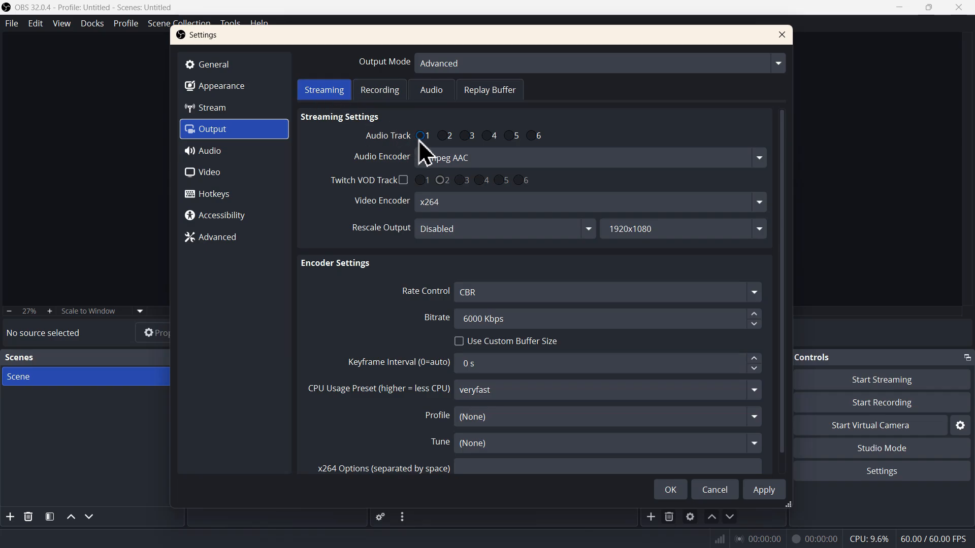
pyautogui.click(445, 136)
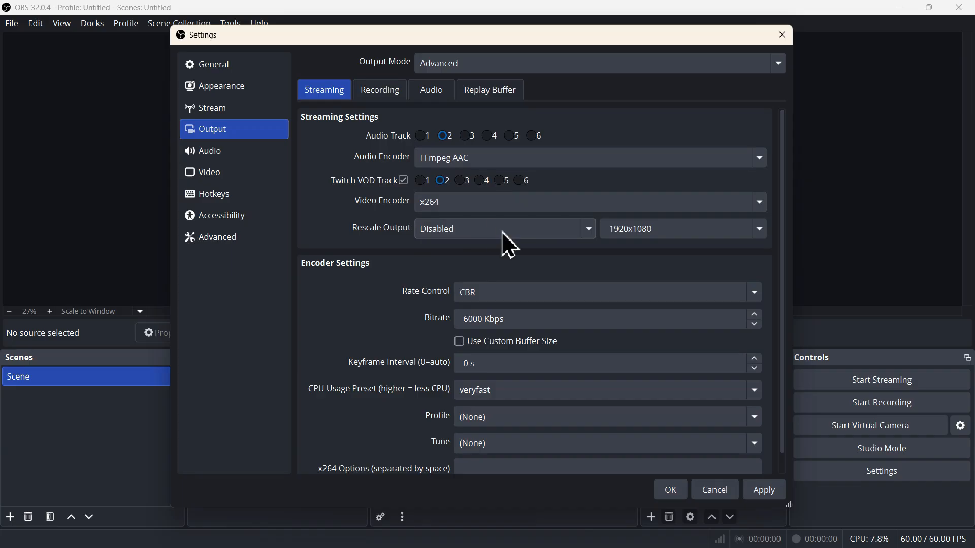
pyautogui.click(404, 180)
pyautogui.click(387, 92)
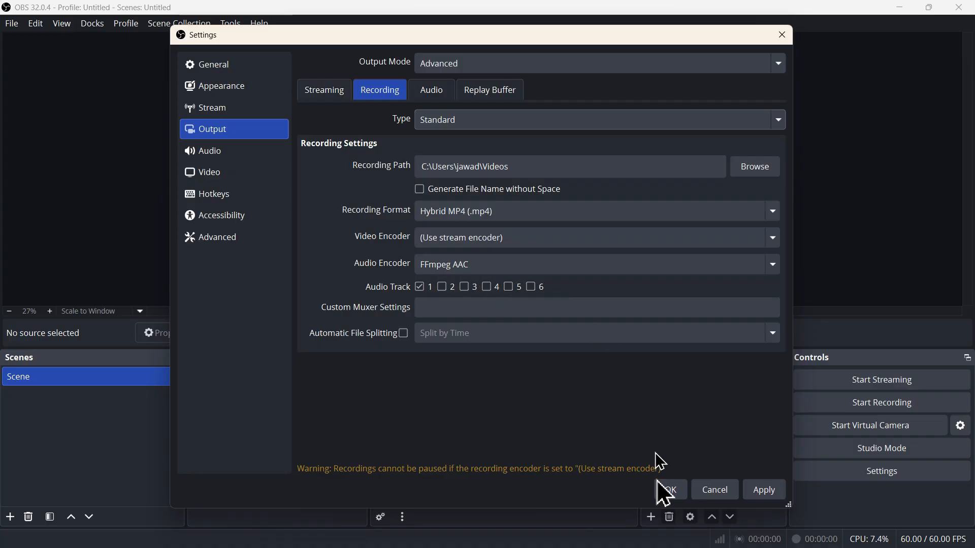
pyautogui.click(763, 491)
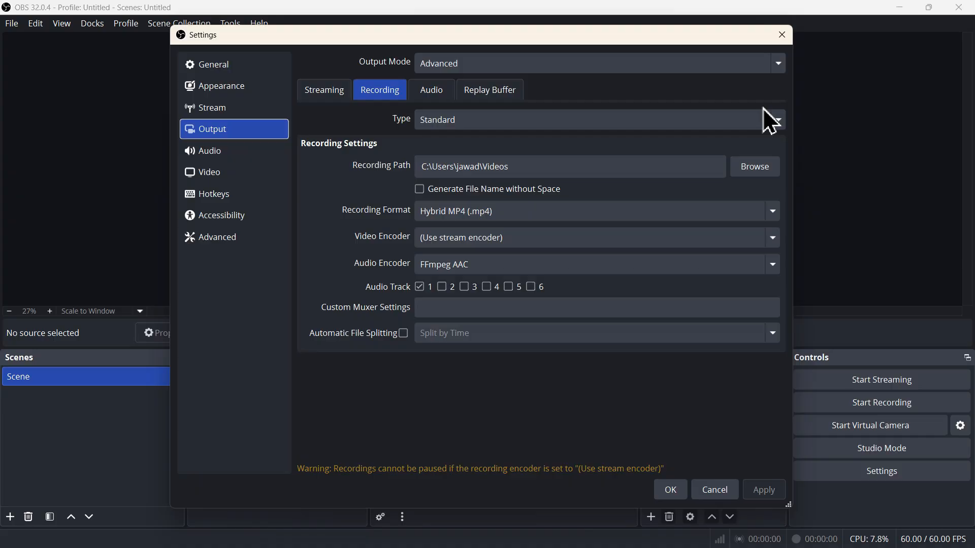
pyautogui.click(782, 36)
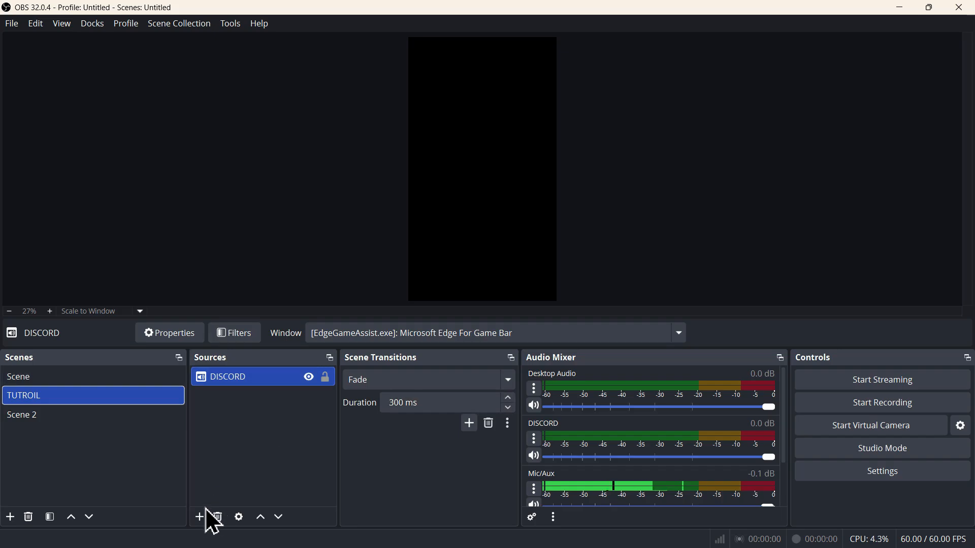
# Add an Application Audio Capture (BETA) source named CHROME to the TUTROIL scene
pyautogui.click(200, 516)
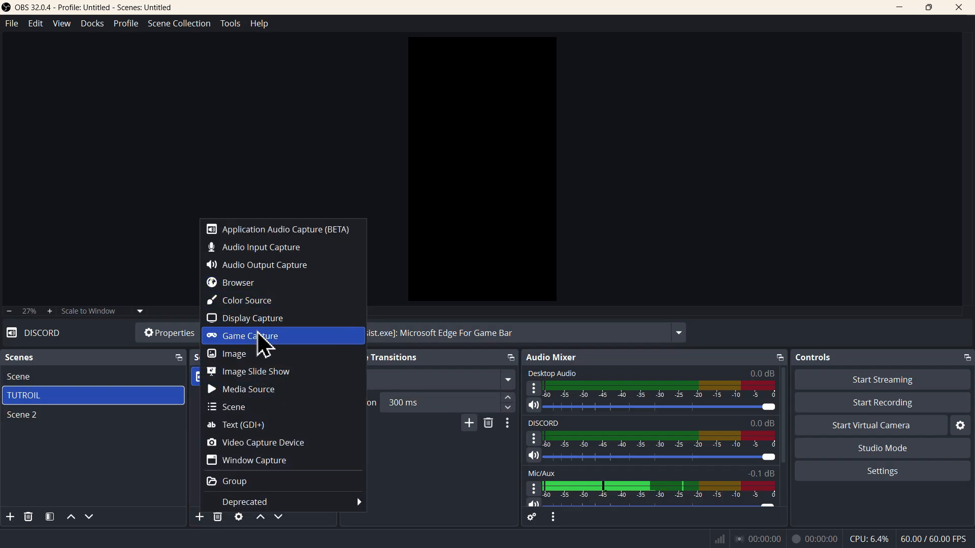
pyautogui.click(274, 231)
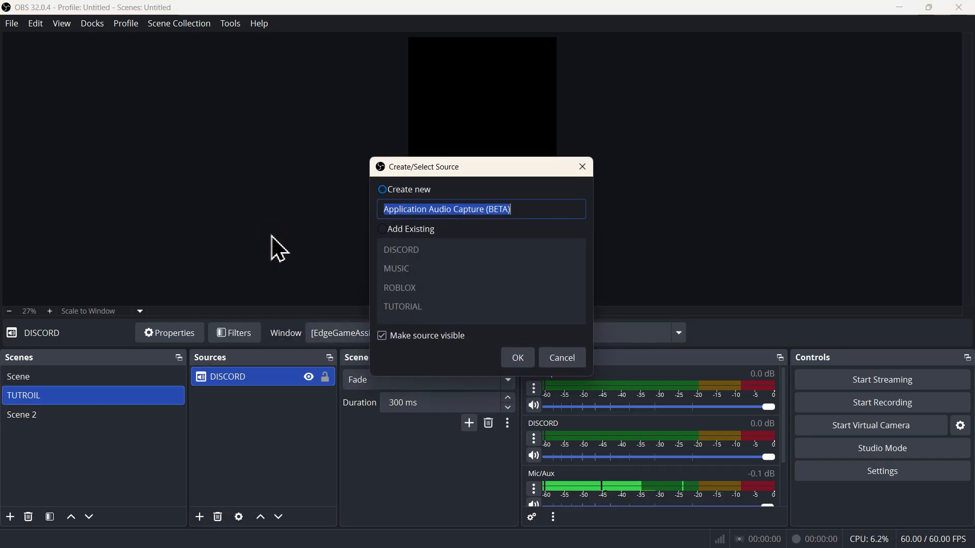
pyautogui.press('BackSpace')
pyautogui.write('CHROME')
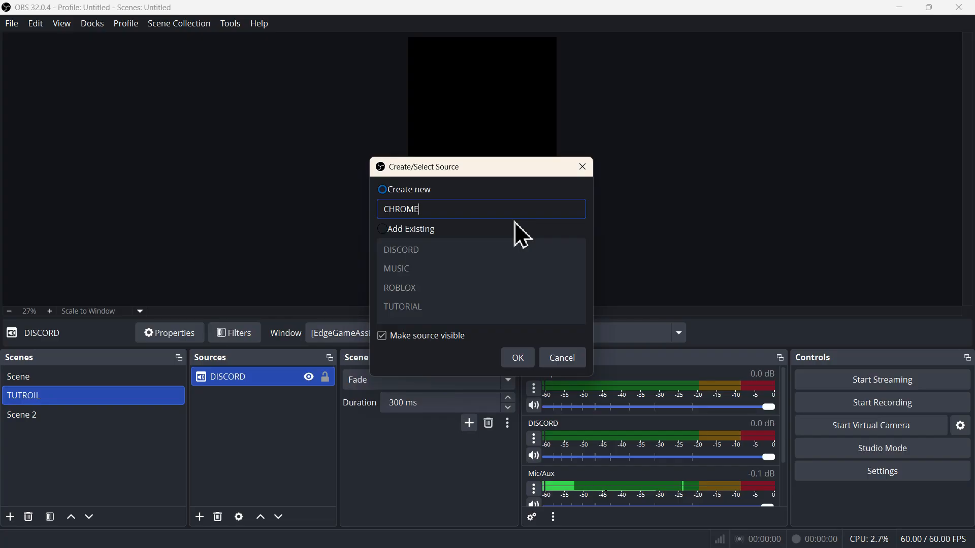
pyautogui.click(518, 358)
# Set the CHROME source's window to [chrome.exe]: Google Chrome and look through the window match priority options
pyautogui.click(545, 119)
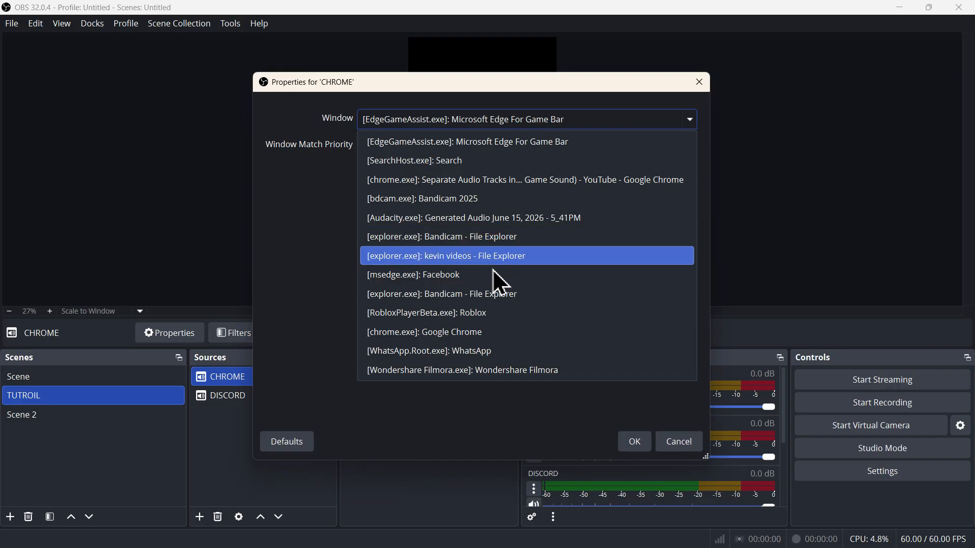
pyautogui.click(480, 333)
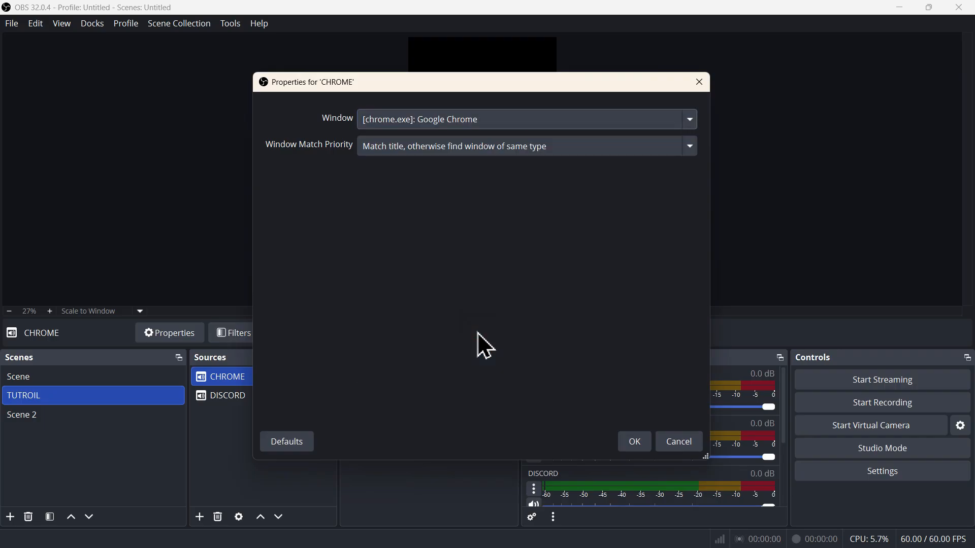
pyautogui.click(500, 152)
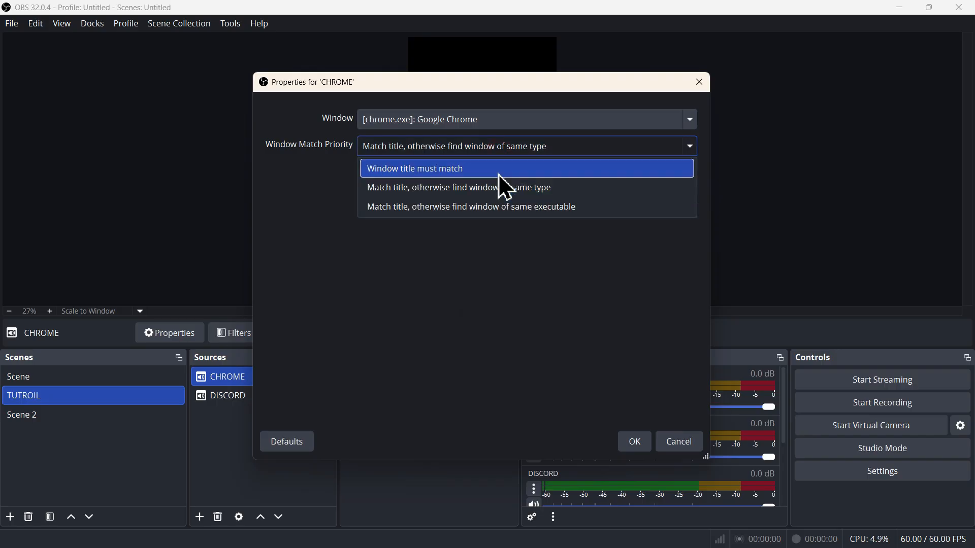
pyautogui.click(498, 219)
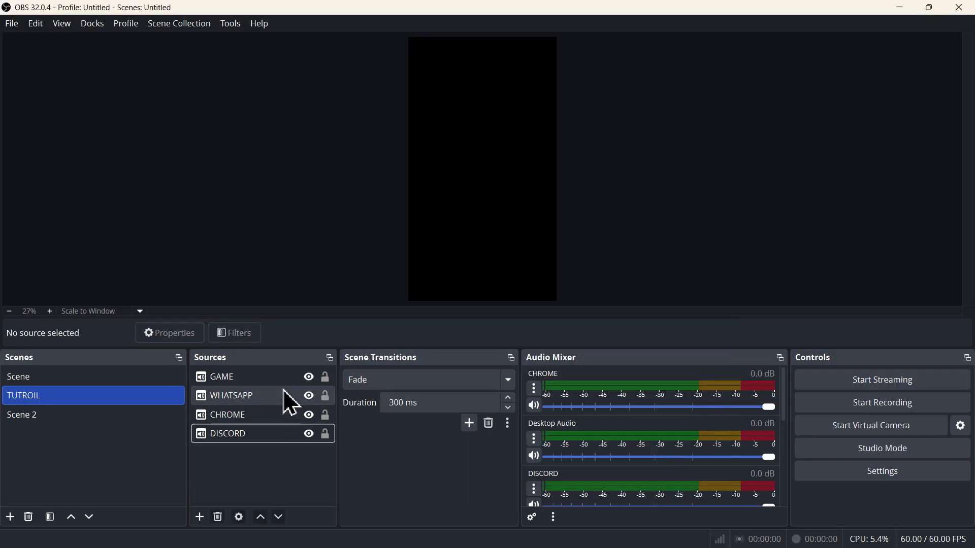
# Group the GAME, WHATSAPP, CHROME and DISCORD sources together, accepting the default group name
pyautogui.click(281, 382)
pyautogui.click(282, 381)
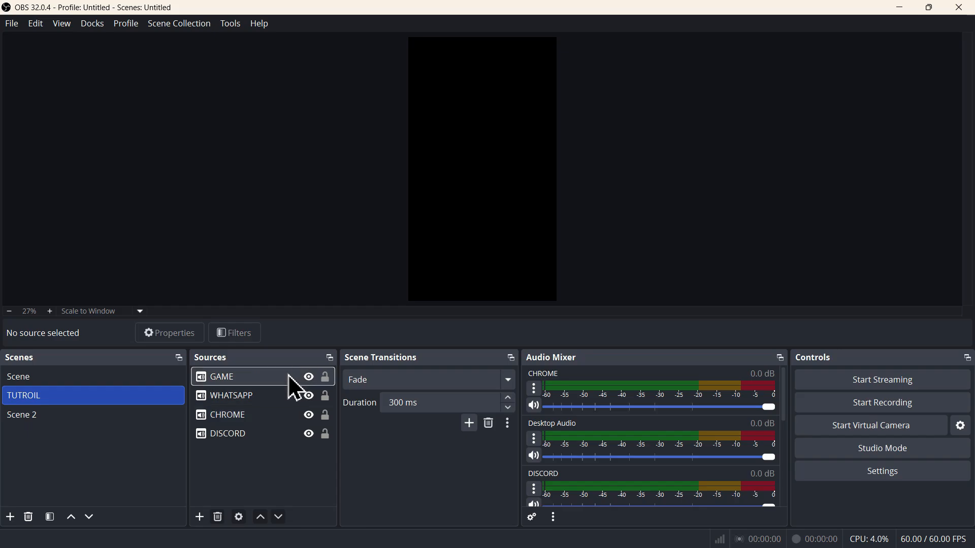
pyautogui.click(290, 379)
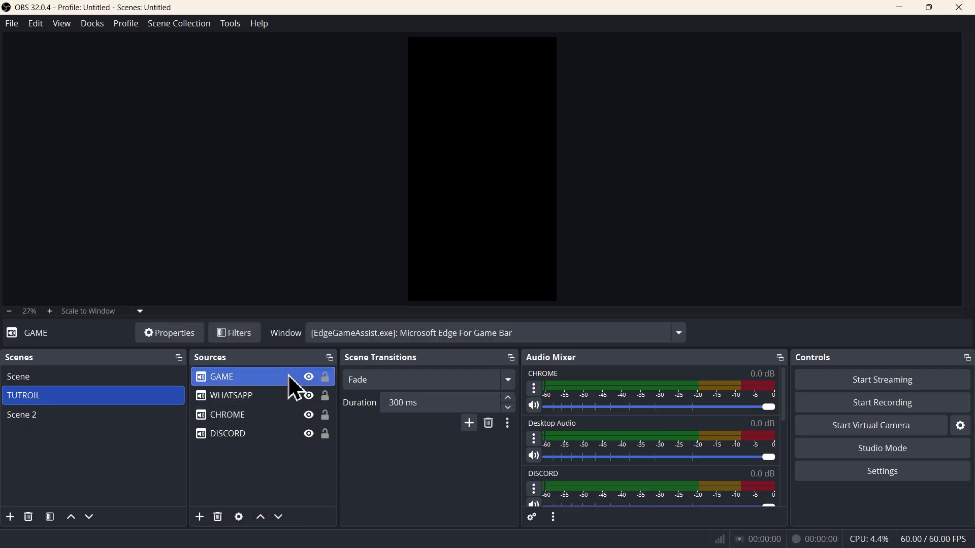
pyautogui.keyDown('shift'); pyautogui.click(282, 437); pyautogui.keyUp('shift')
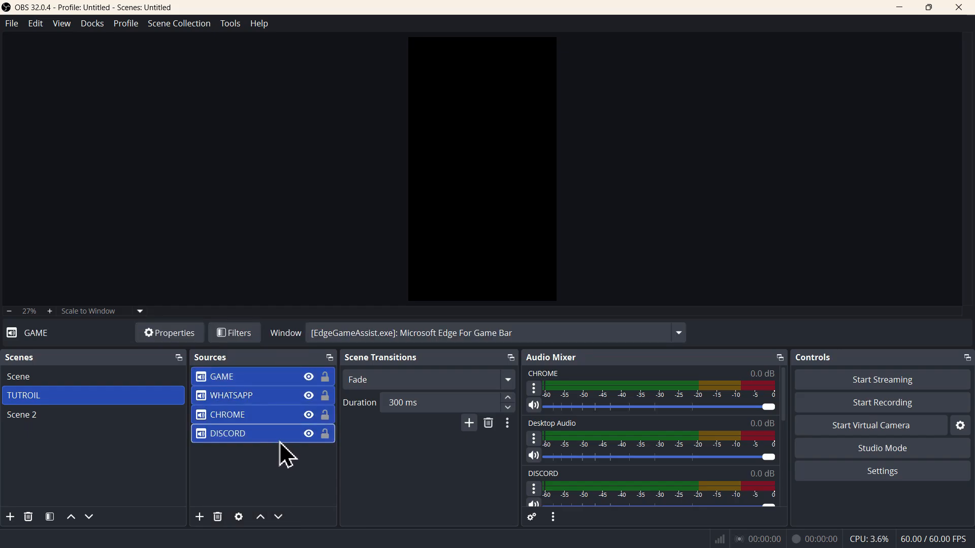
pyautogui.click(280, 381)
pyautogui.keyDown('shift'); pyautogui.click(283, 399); pyautogui.keyUp('shift')
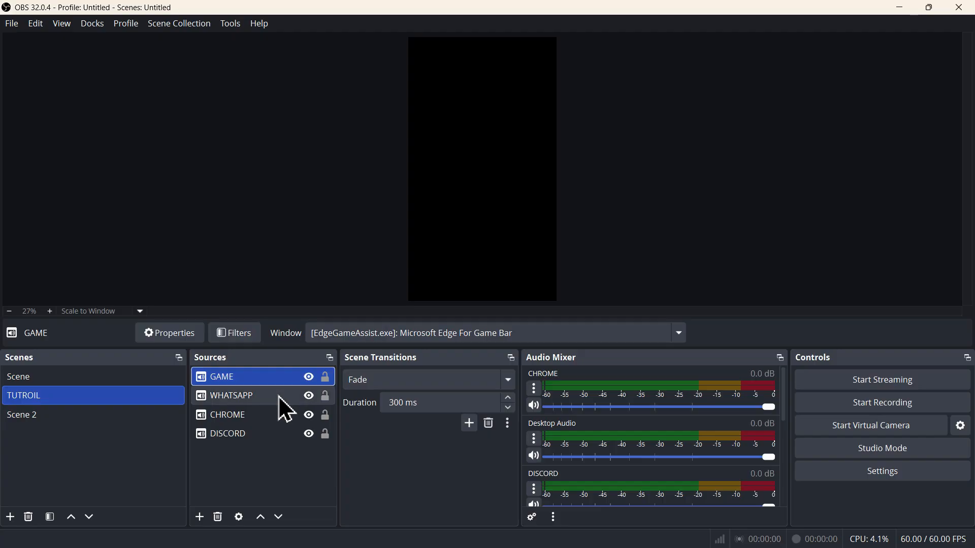
pyautogui.keyDown('shift'); pyautogui.click(280, 421); pyautogui.keyUp('shift')
pyautogui.keyDown('shift'); pyautogui.click(274, 431); pyautogui.keyUp('shift')
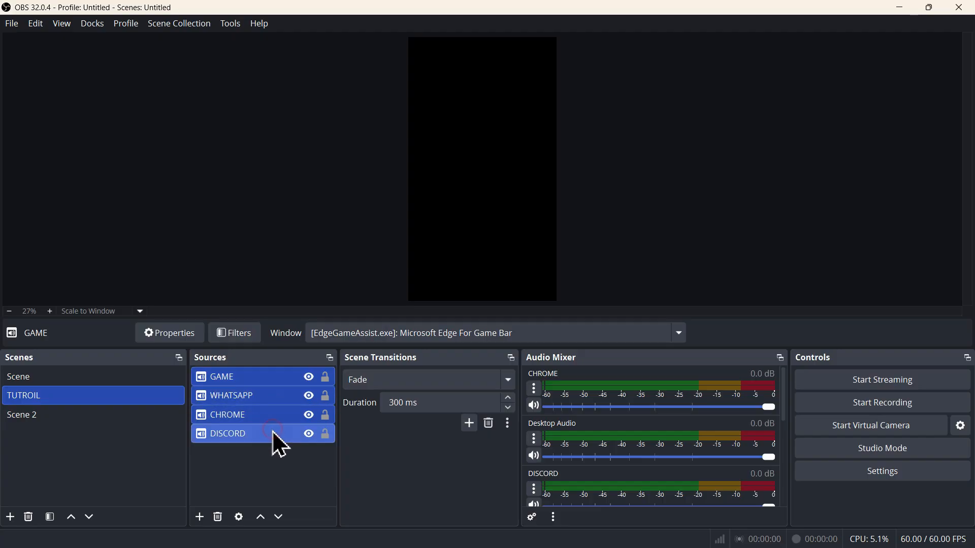
pyautogui.rightClick(281, 401)
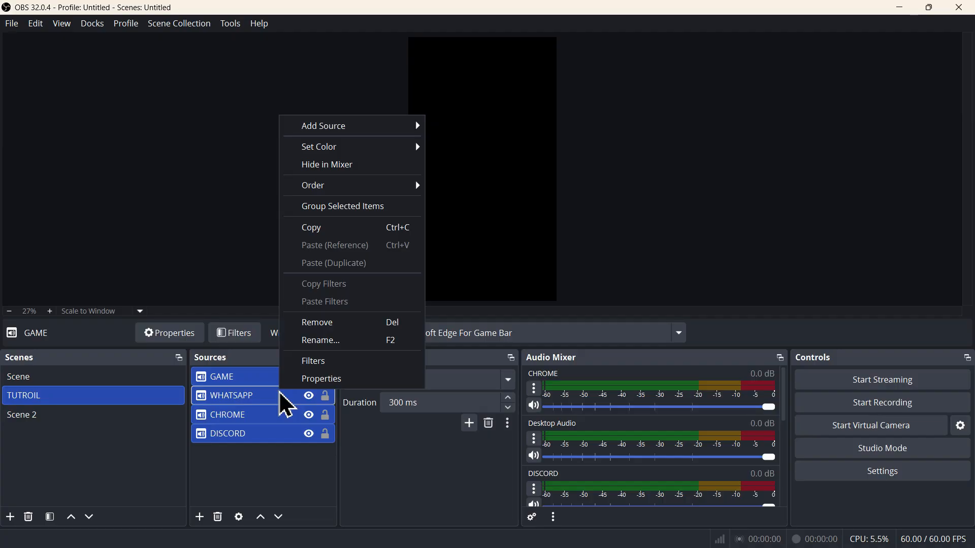
pyautogui.click(354, 209)
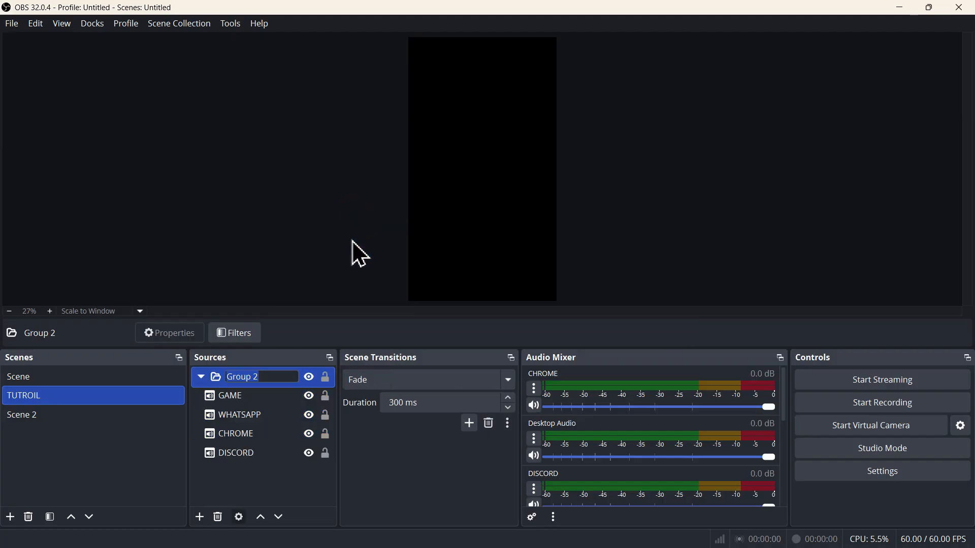
pyautogui.press('Return')
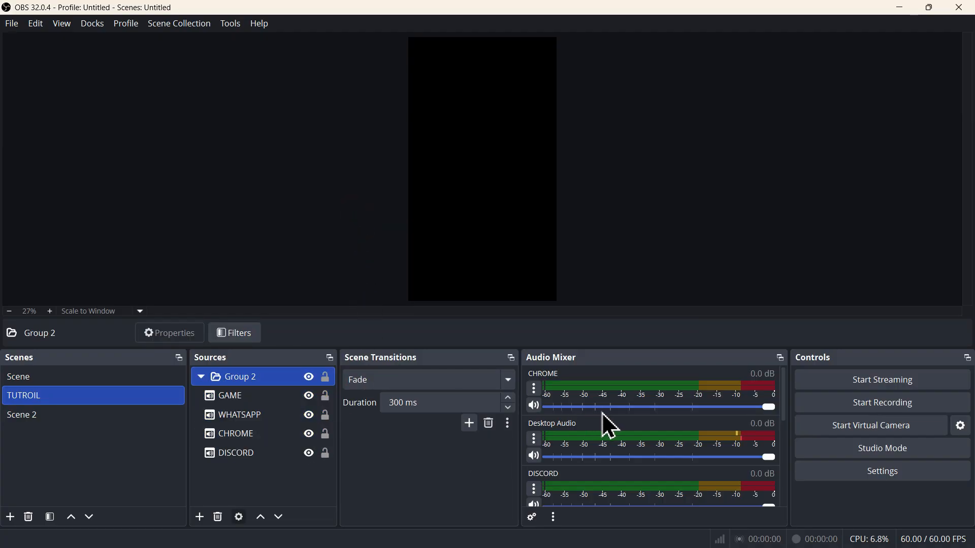
# Assign the audio tracks: CHROME 1 and 6, DISCORD 1, 2 and 4, GAME 1, 2 and 5, Mic/Aux 1, 2 and 3, Desktop Audio none
pyautogui.click(534, 389)
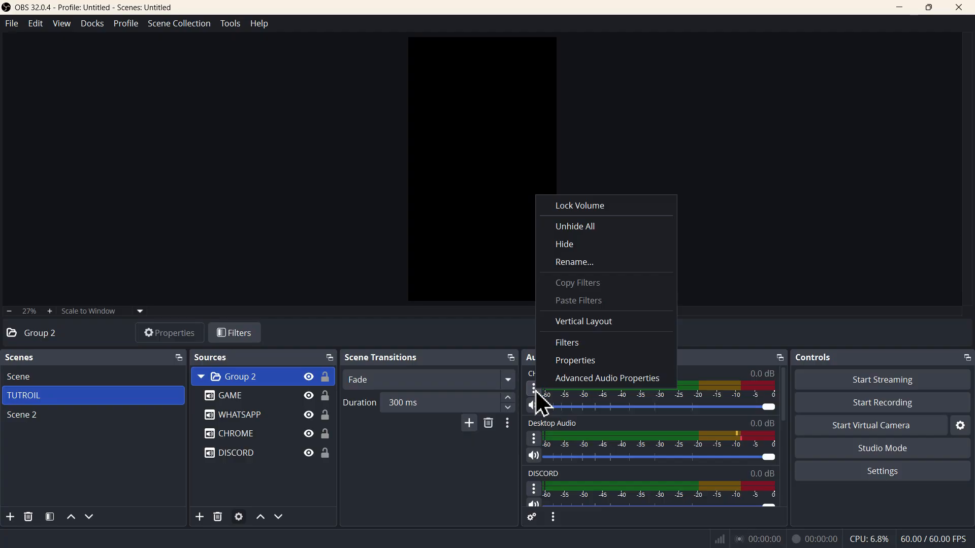
pyautogui.click(599, 379)
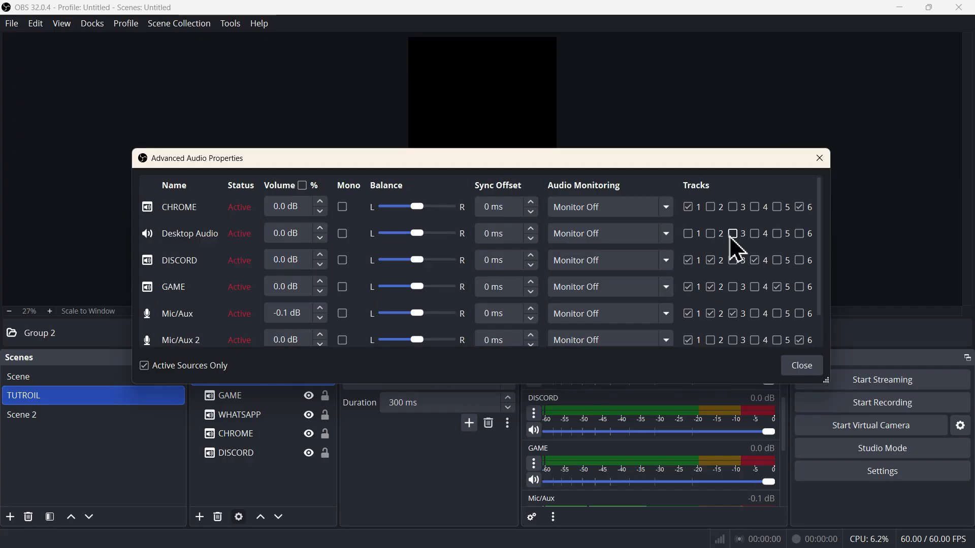
pyautogui.click(795, 366)
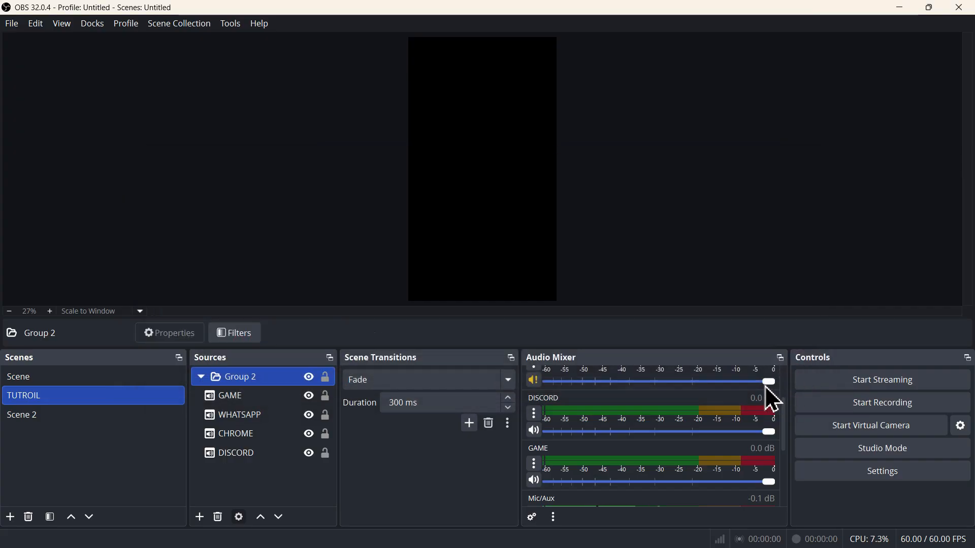
# Lower the Desktop Audio volume slightly in the mixer and set the DISCORD and GAME volumes to 0.0 dB
pyautogui.moveTo(750, 386)
pyautogui.mouseDown()
pyautogui.moveTo(701, 382)
pyautogui.moveTo(757, 381)
pyautogui.mouseUp()
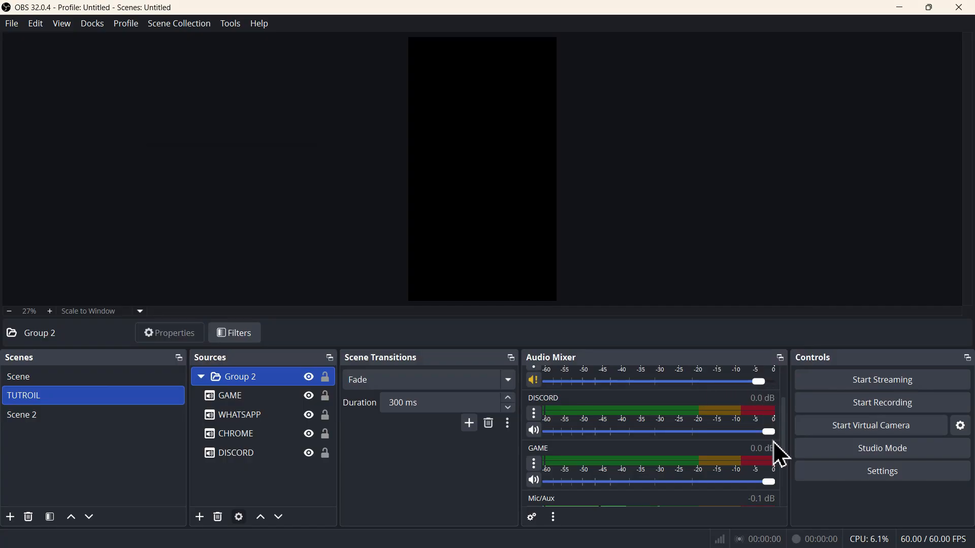
pyautogui.moveTo(770, 432)
pyautogui.mouseDown()
pyautogui.moveTo(754, 433)
pyautogui.moveTo(775, 432)
pyautogui.mouseUp()
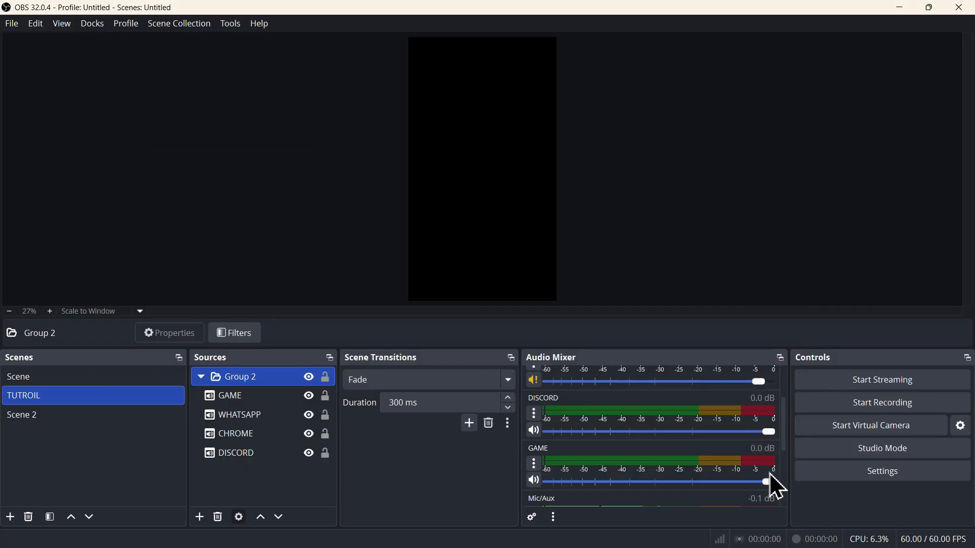
pyautogui.moveTo(768, 483)
pyautogui.mouseDown()
pyautogui.moveTo(729, 483)
pyautogui.moveTo(762, 488)
pyautogui.moveTo(755, 473)
pyautogui.moveTo(740, 473)
pyautogui.moveTo(771, 474)
pyautogui.mouseUp()
pyautogui.scroll(-1, 708, 452)
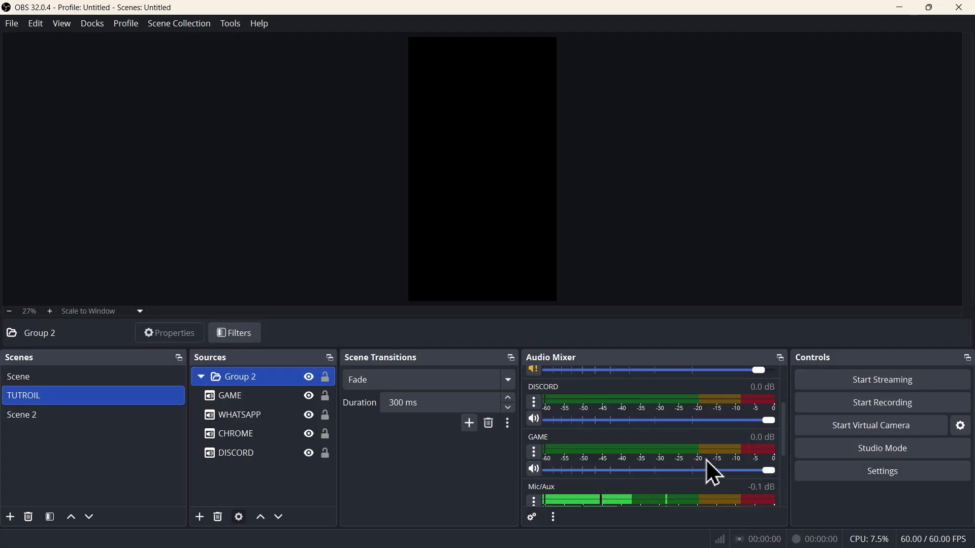